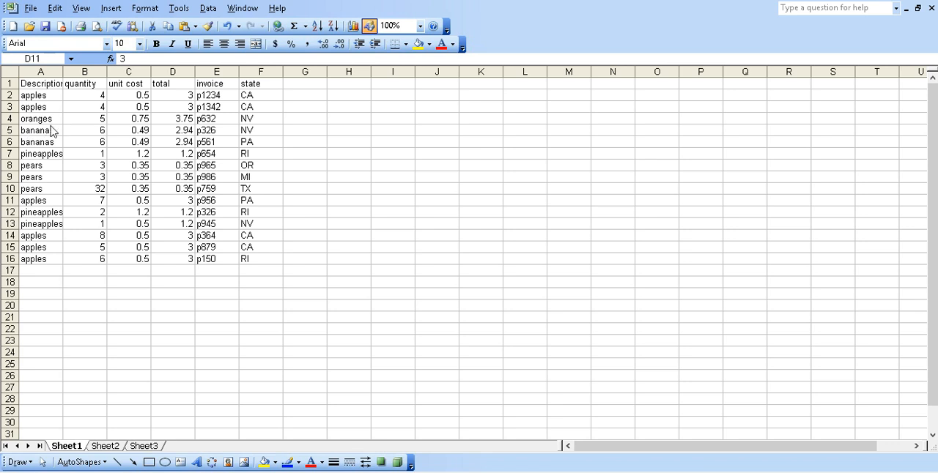
# Start a PivotTable report based on a Microsoft Office Excel list or database
pyautogui.click(210, 14)
pyautogui.click(208, 10)
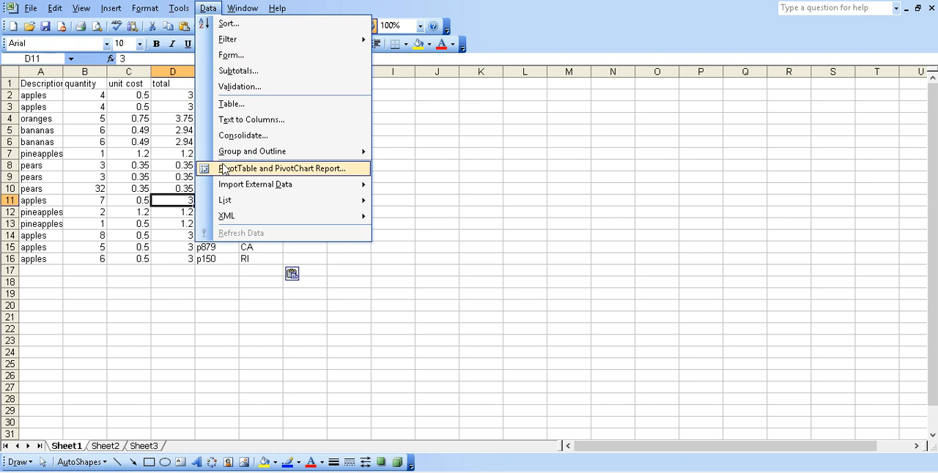
pyautogui.click(325, 169)
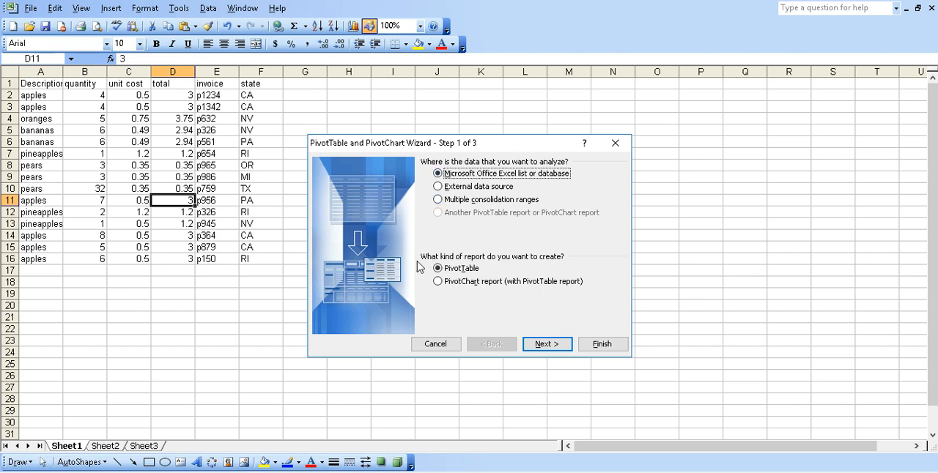
pyautogui.click(543, 349)
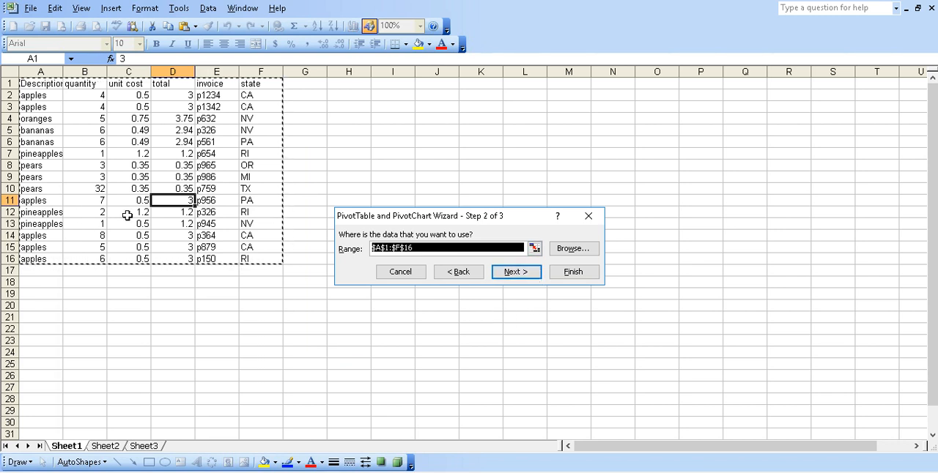
# Set the PivotTable source range to cells A1:F16 on Sheet1 and accept it
pyautogui.click(177, 191)
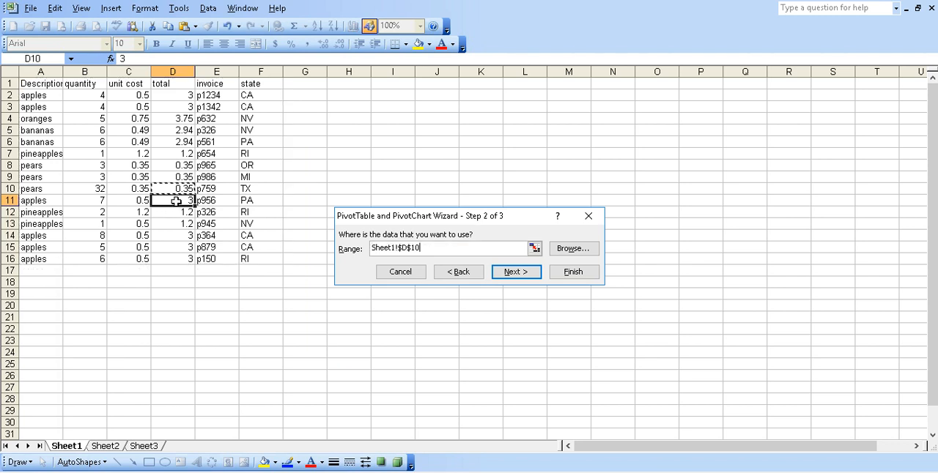
pyautogui.click(176, 200)
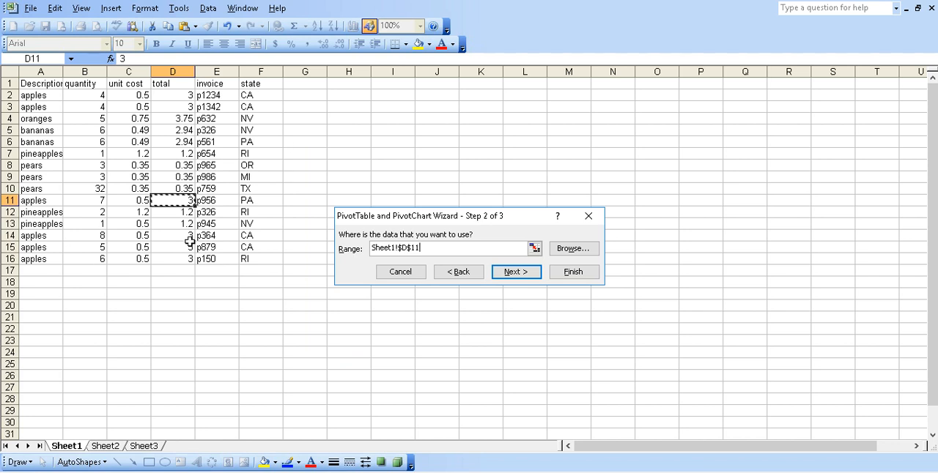
pyautogui.click(353, 148)
pyautogui.click(534, 249)
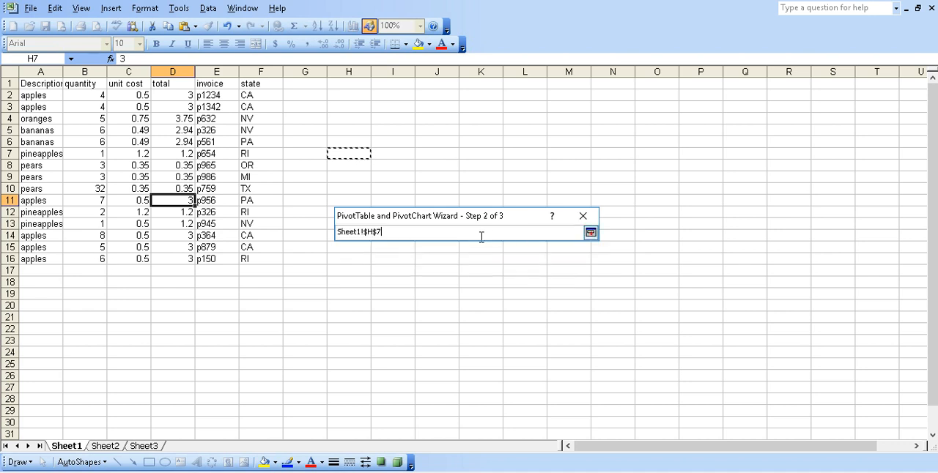
pyautogui.moveTo(258, 252)
pyautogui.mouseDown()
pyautogui.moveTo(244, 254)
pyautogui.moveTo(99, 168)
pyautogui.moveTo(38, 118)
pyautogui.moveTo(16, 82)
pyautogui.mouseUp()
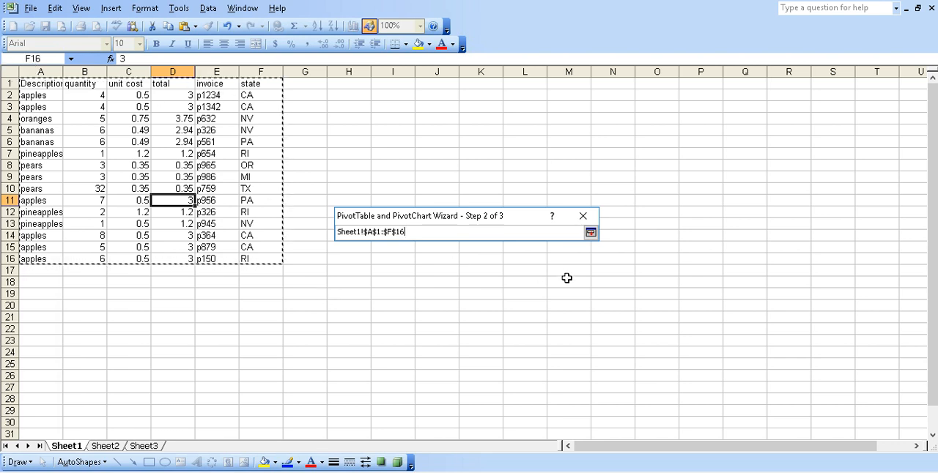
pyautogui.click(593, 236)
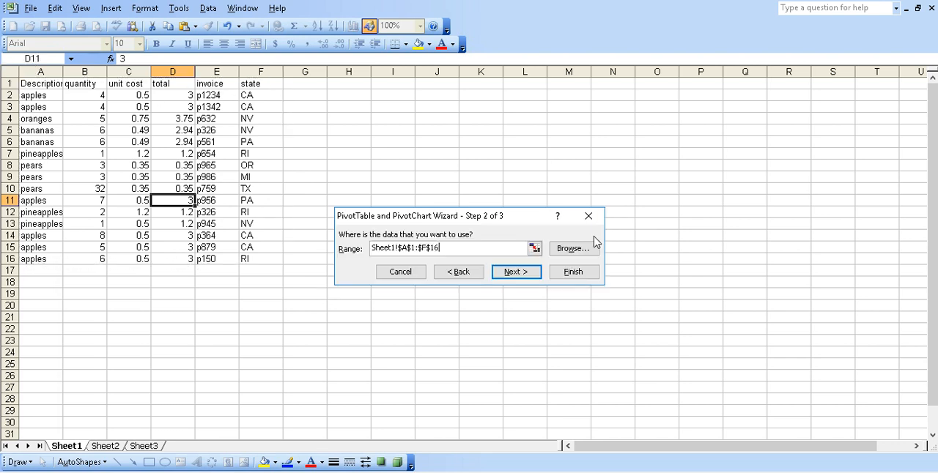
pyautogui.click(516, 272)
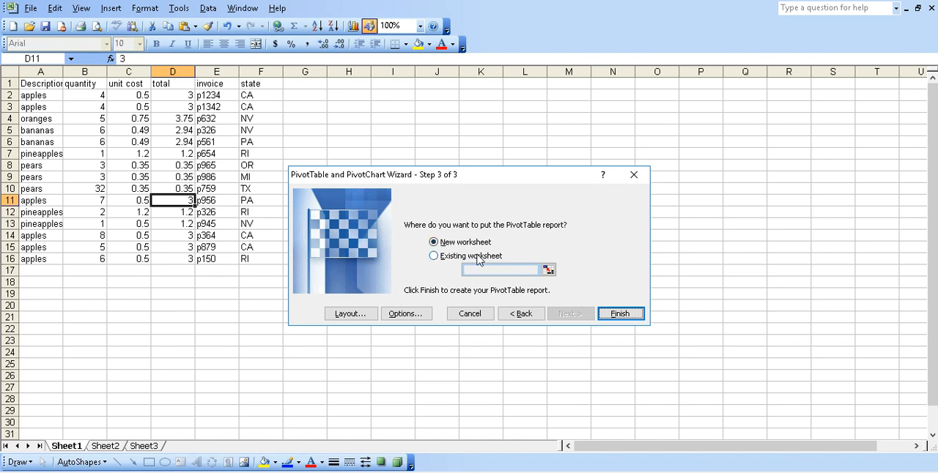
# Place the PivotTable report on a new worksheet and finish the wizard
pyautogui.click(434, 256)
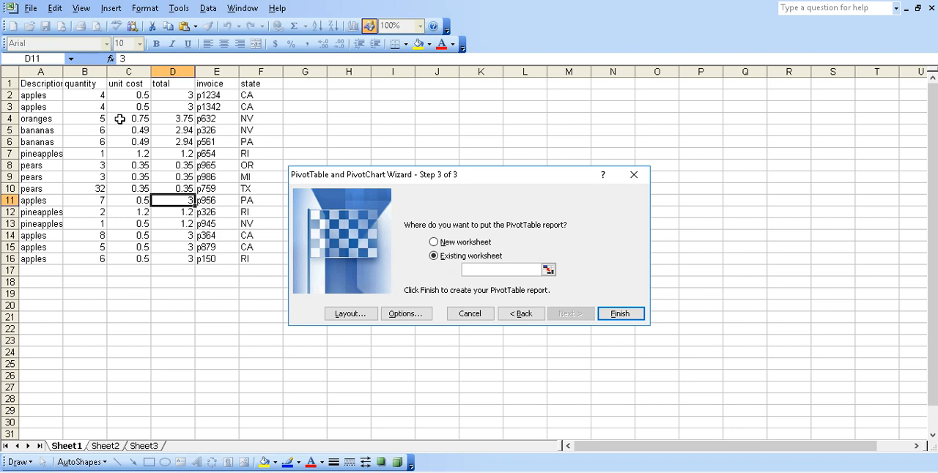
pyautogui.click(434, 243)
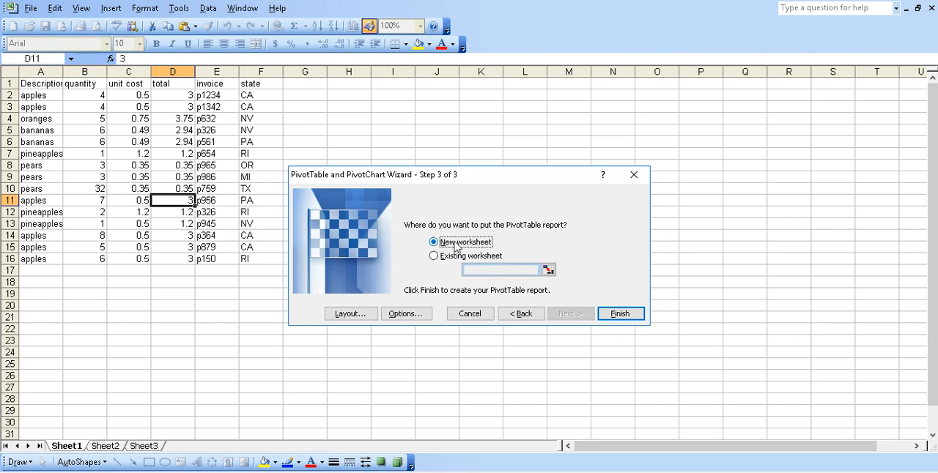
pyautogui.click(620, 313)
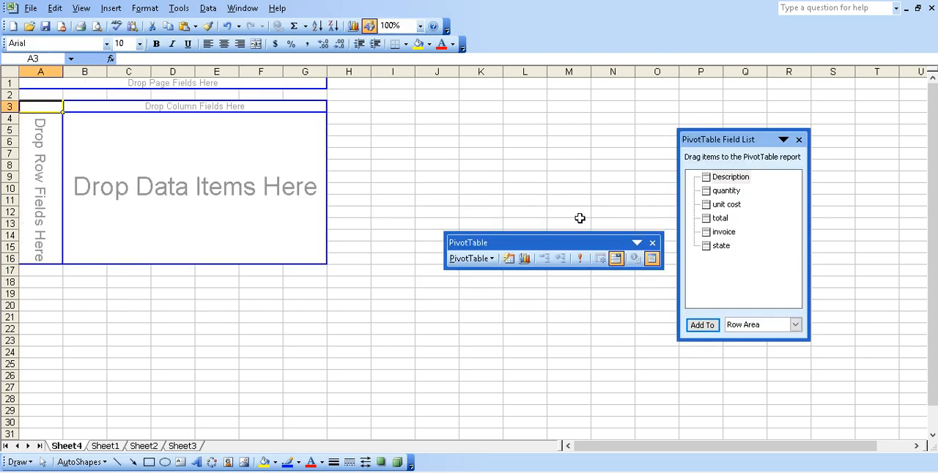
# Move the floating PivotTable toolbar out of the way, to the empty rows below the pivot layout
pyautogui.moveTo(579, 243); pyautogui.dragTo(428, 362)
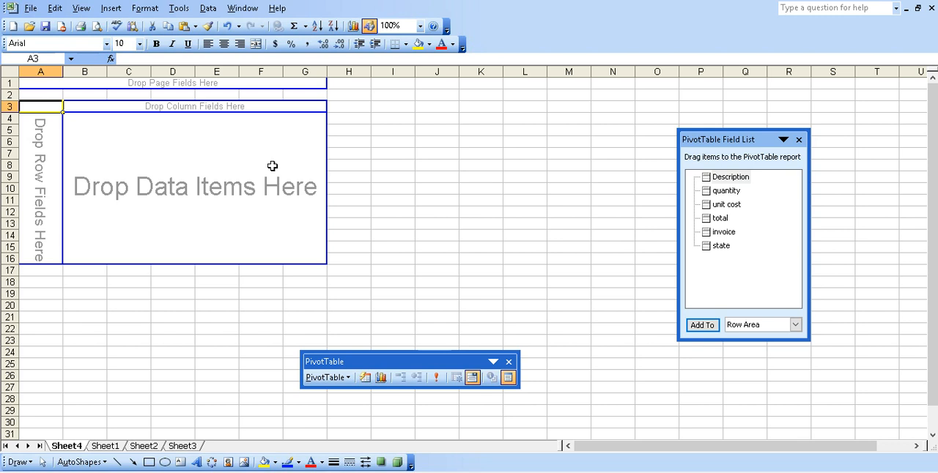
pyautogui.click(719, 247)
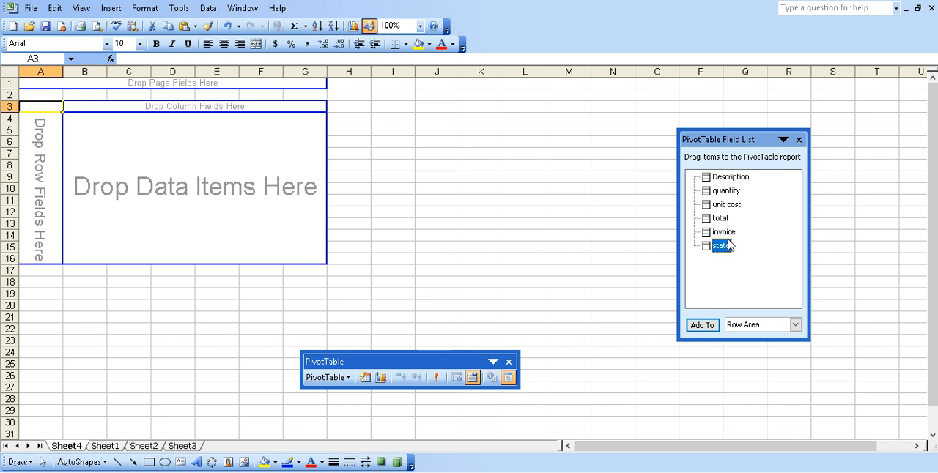
pyautogui.click(724, 234)
pyautogui.click(726, 219)
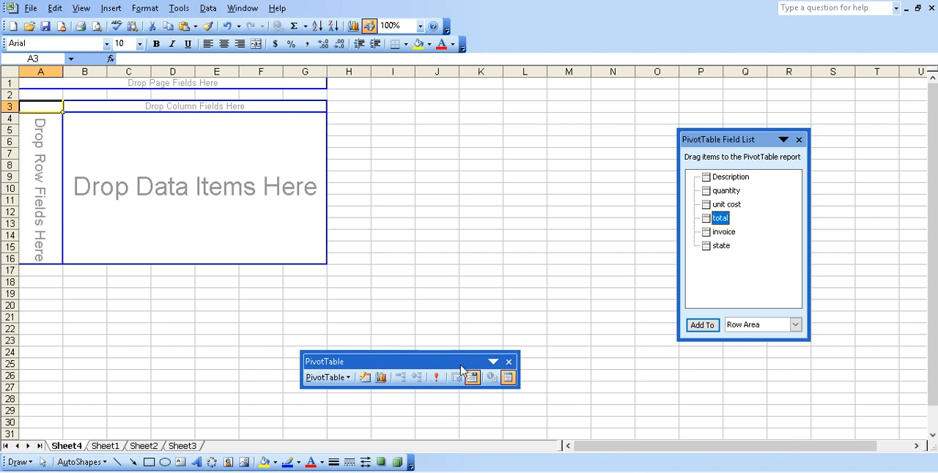
pyautogui.moveTo(452, 361); pyautogui.dragTo(184, 396)
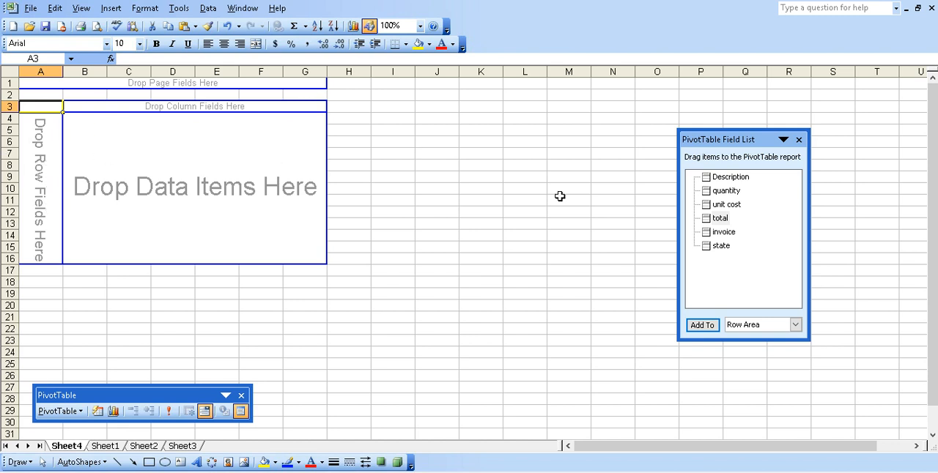
# Lay out the pivot table with state as the row field, Description as the column field and quantity as the data item
pyautogui.click(720, 247)
pyautogui.moveTo(723, 249); pyautogui.dragTo(37, 146)
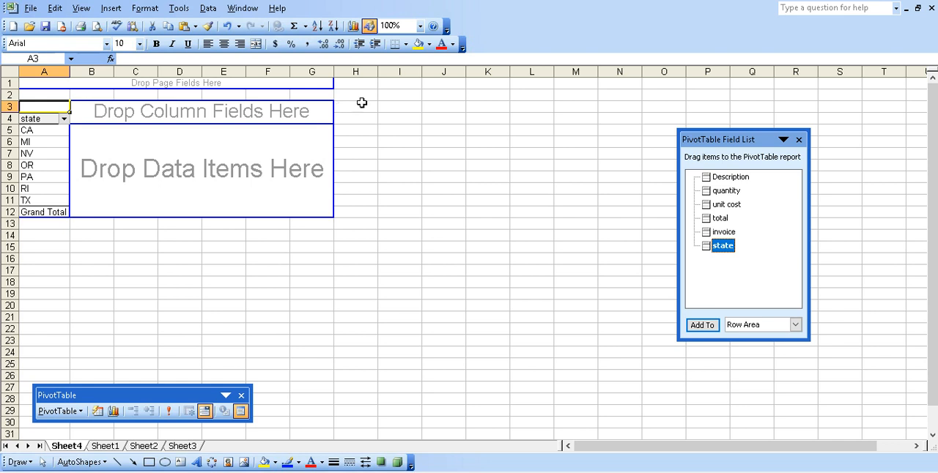
pyautogui.click(740, 180)
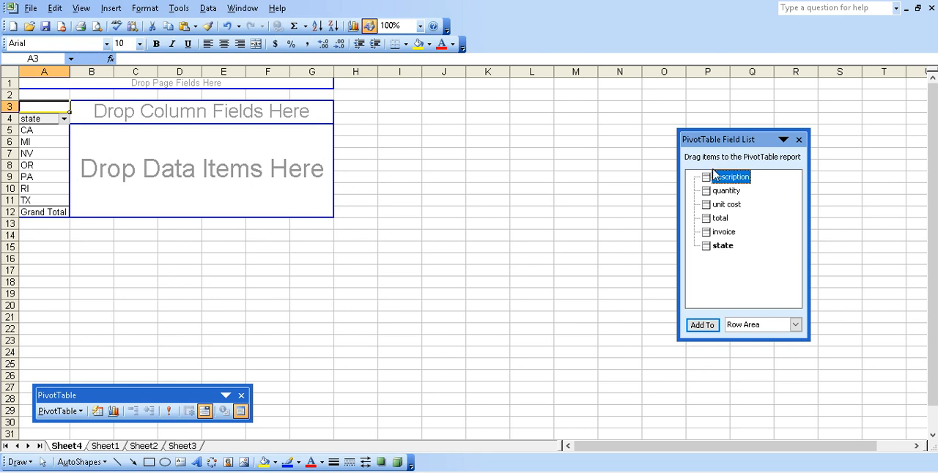
pyautogui.moveTo(739, 181); pyautogui.dragTo(214, 108)
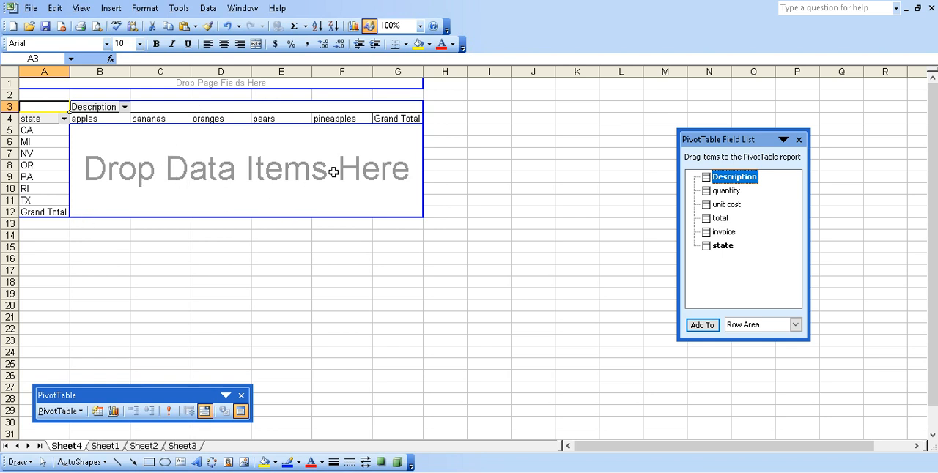
pyautogui.click(733, 192)
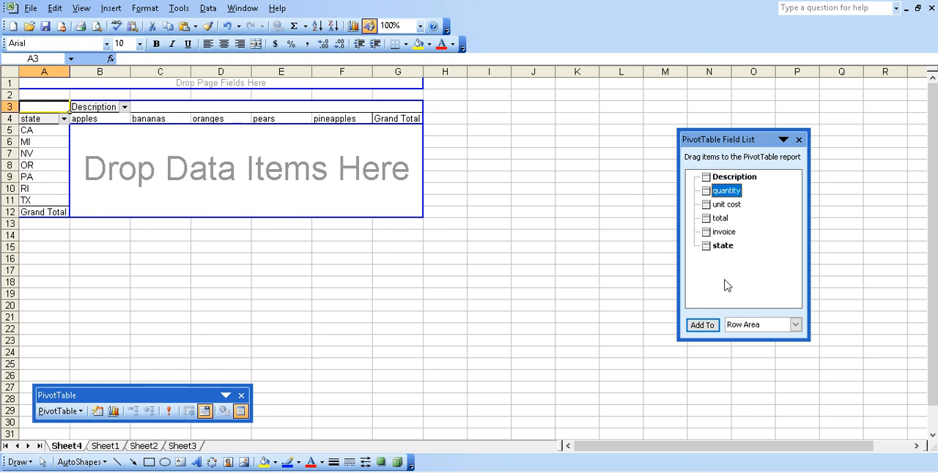
pyautogui.moveTo(728, 192); pyautogui.dragTo(316, 169)
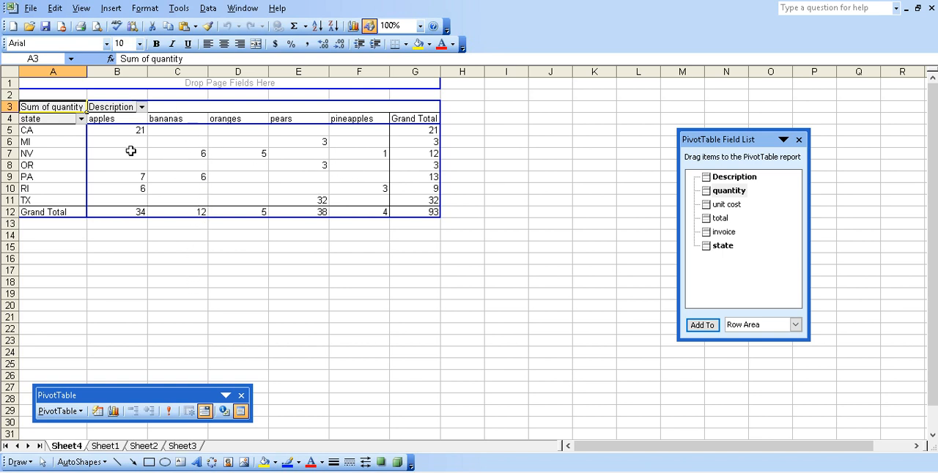
# Filter the pivot table's state field to show only CA
pyautogui.click(81, 119)
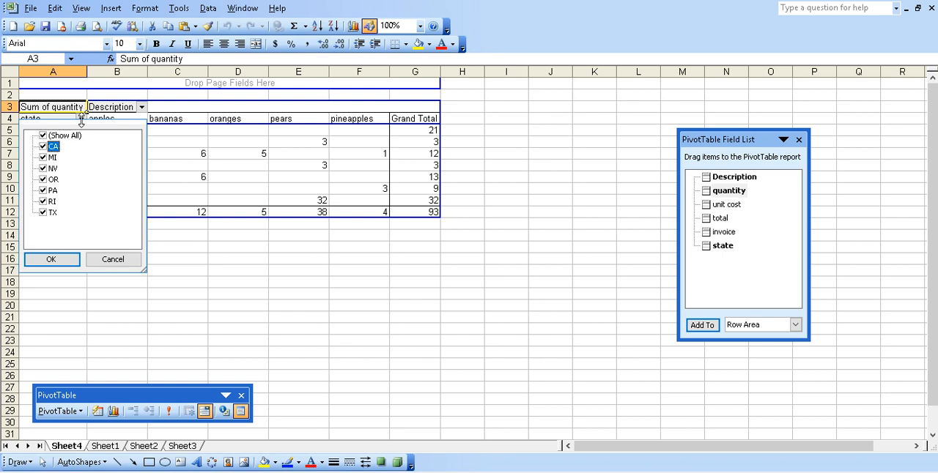
pyautogui.click(43, 136)
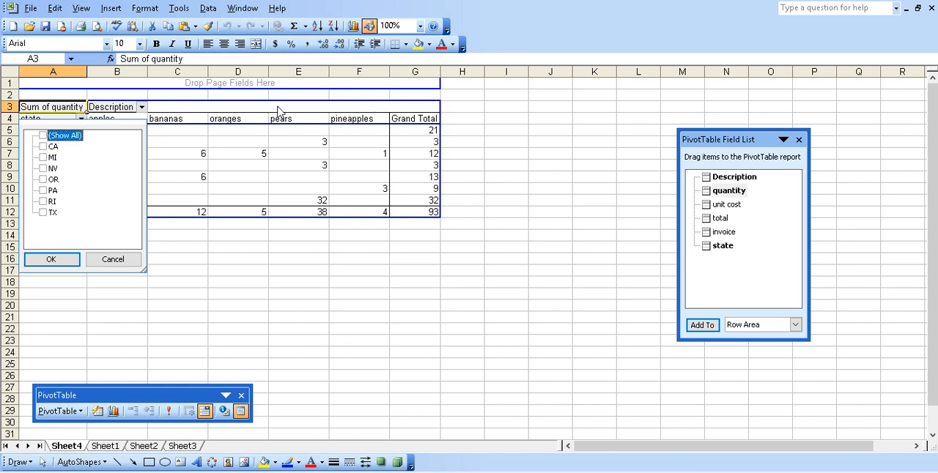
pyautogui.click(43, 147)
pyautogui.click(66, 261)
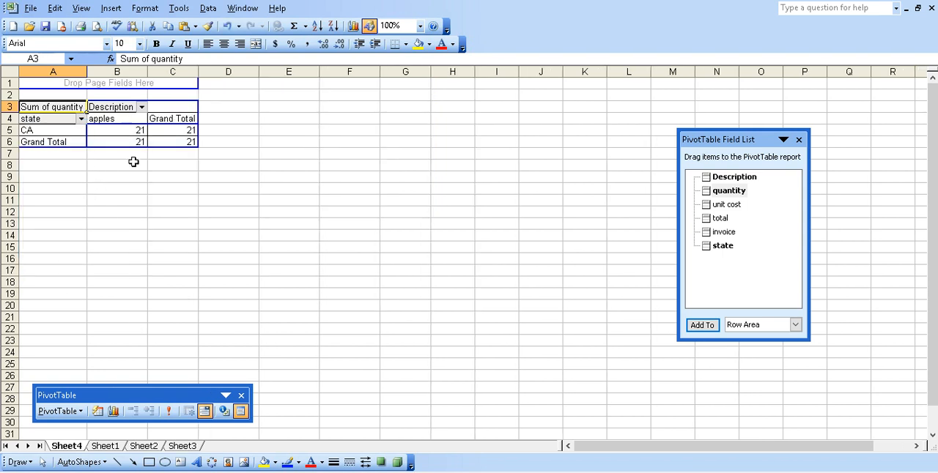
# Change the state filter to show only MI instead of CA
pyautogui.click(81, 119)
pyautogui.click(43, 158)
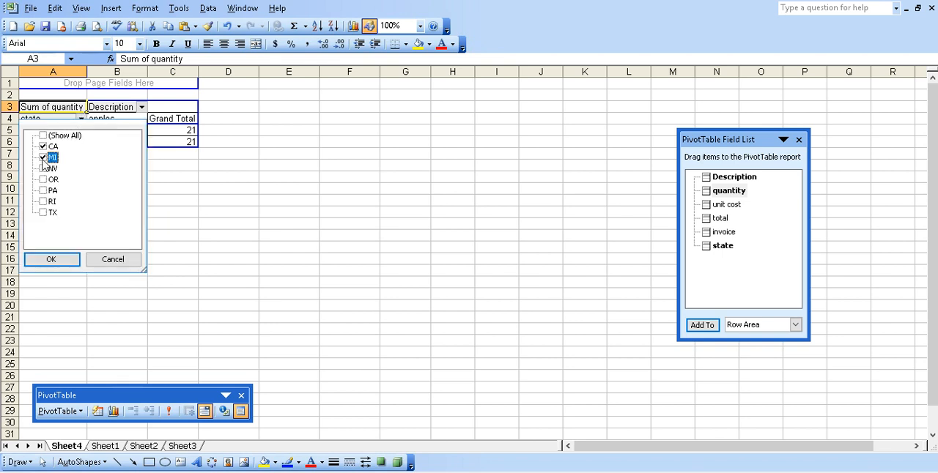
pyautogui.click(42, 146)
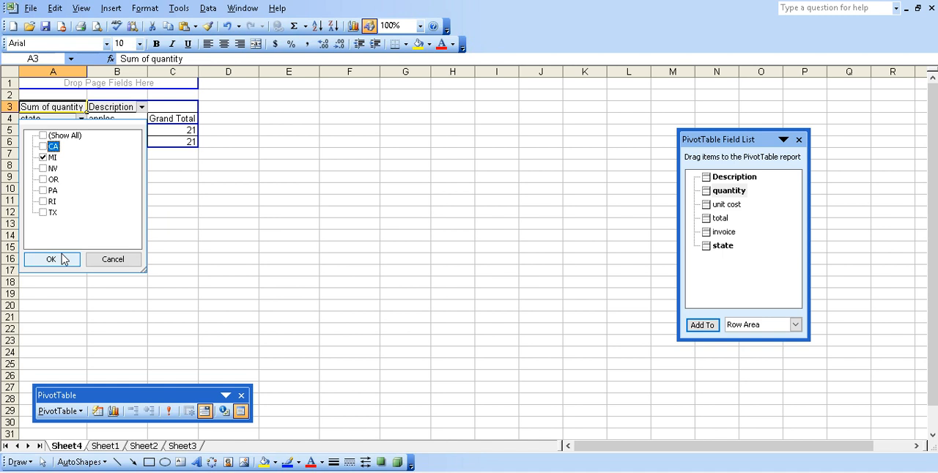
pyautogui.click(63, 259)
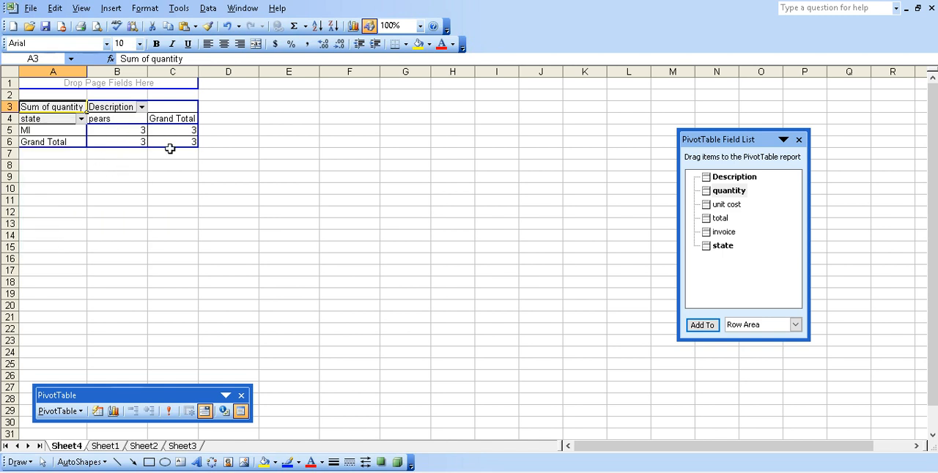
# Reset the state filter to show all states
pyautogui.click(90, 123)
pyautogui.click(80, 118)
pyautogui.click(46, 135)
pyautogui.click(58, 262)
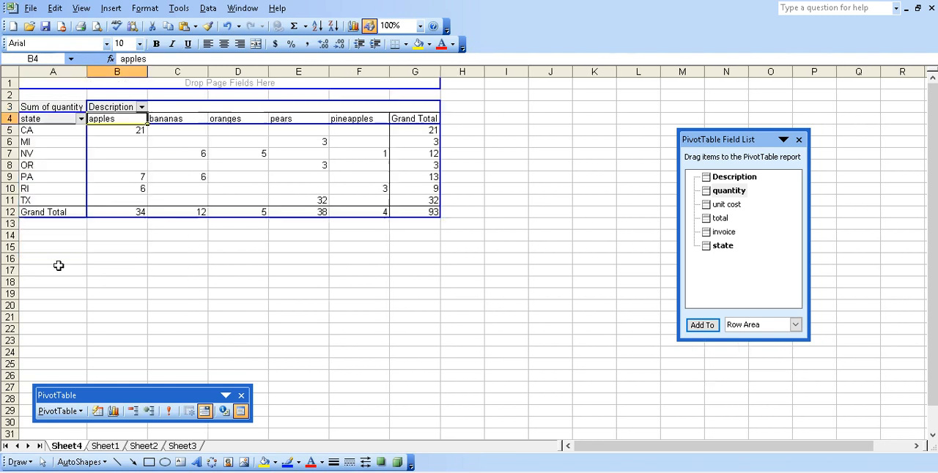
# Filter the pivot table's Description field to show only apples
pyautogui.click(142, 107)
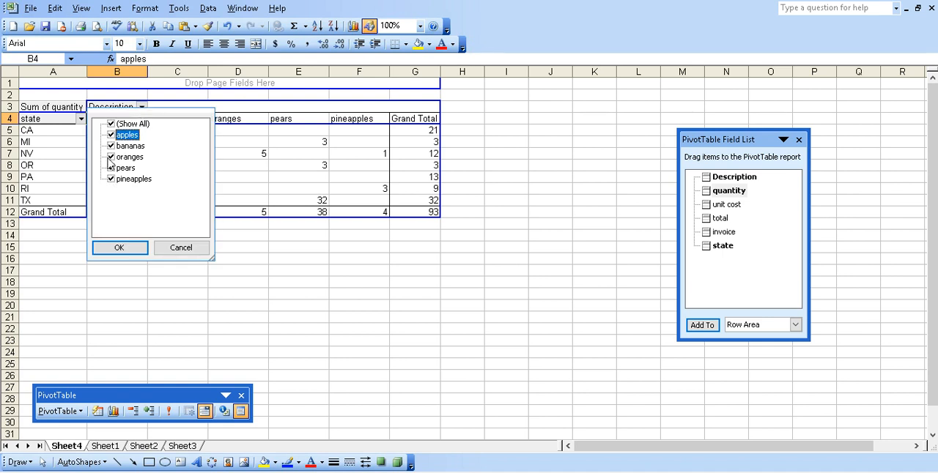
pyautogui.click(110, 124)
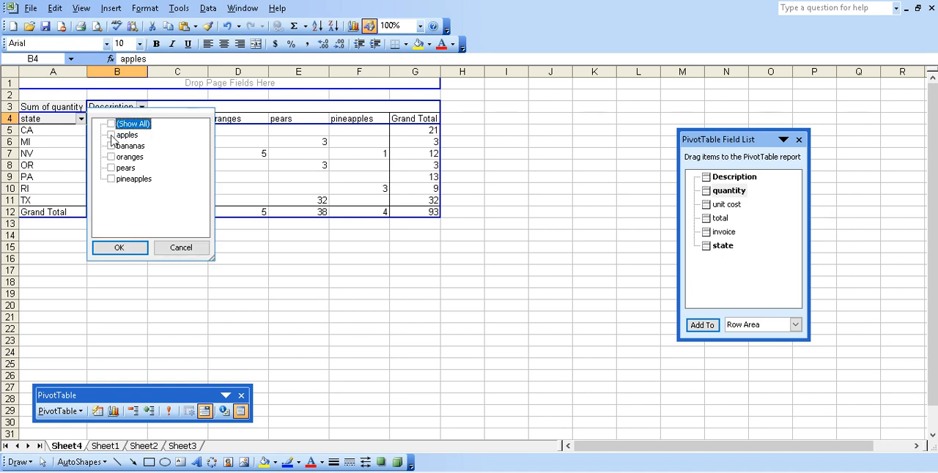
pyautogui.click(111, 135)
pyautogui.click(140, 249)
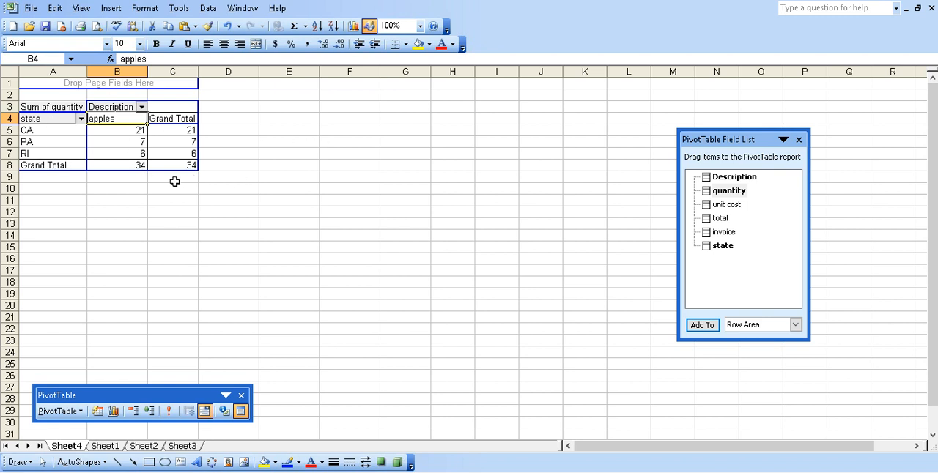
# Change the Description filter to show only bananas instead of apples
pyautogui.click(142, 107)
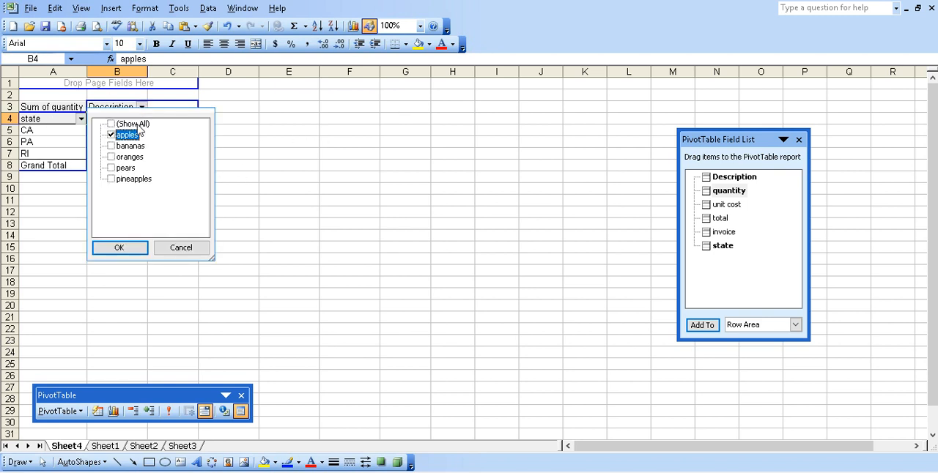
pyautogui.click(111, 146)
pyautogui.click(111, 135)
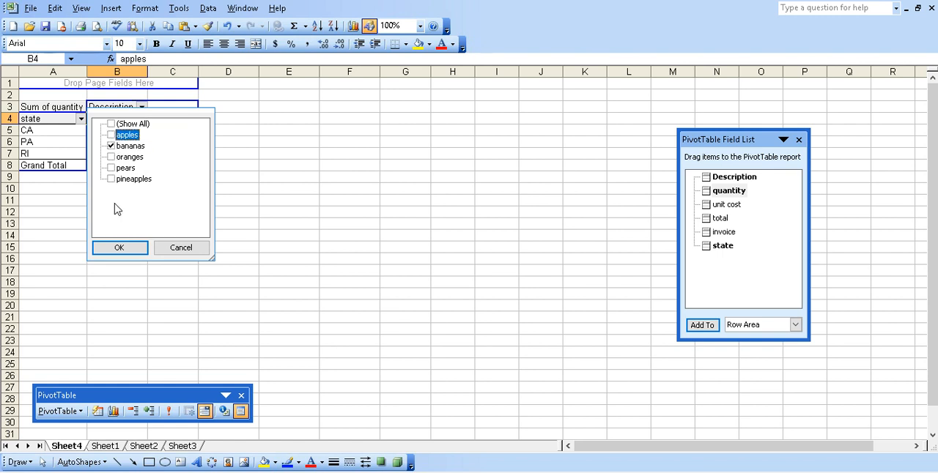
pyautogui.click(119, 248)
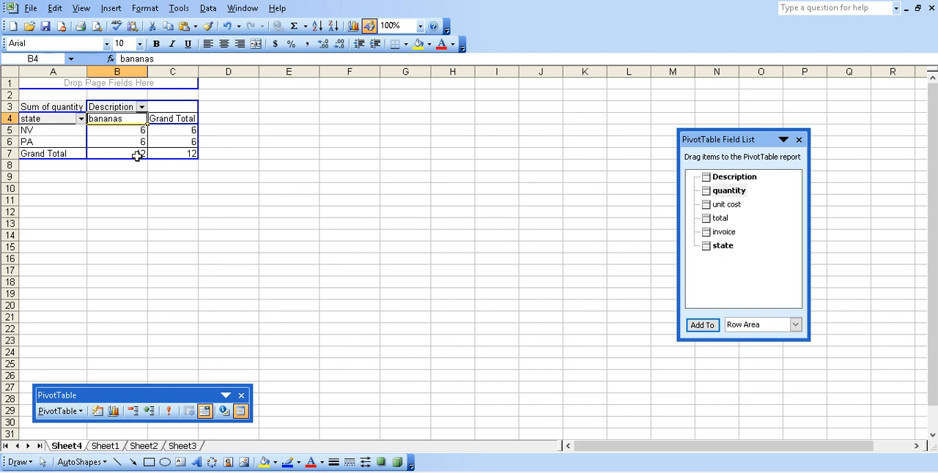
# Reset the Description filter to show all items, and check the state filter without changing it
pyautogui.click(141, 108)
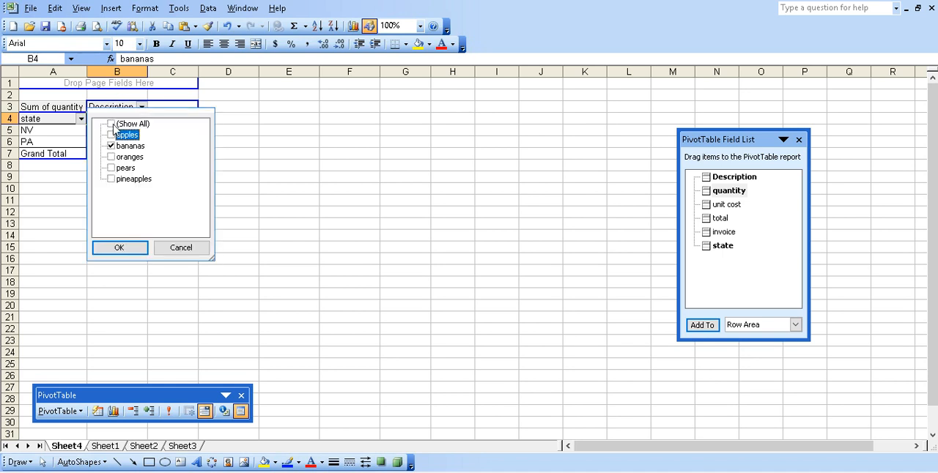
pyautogui.click(112, 124)
pyautogui.click(129, 251)
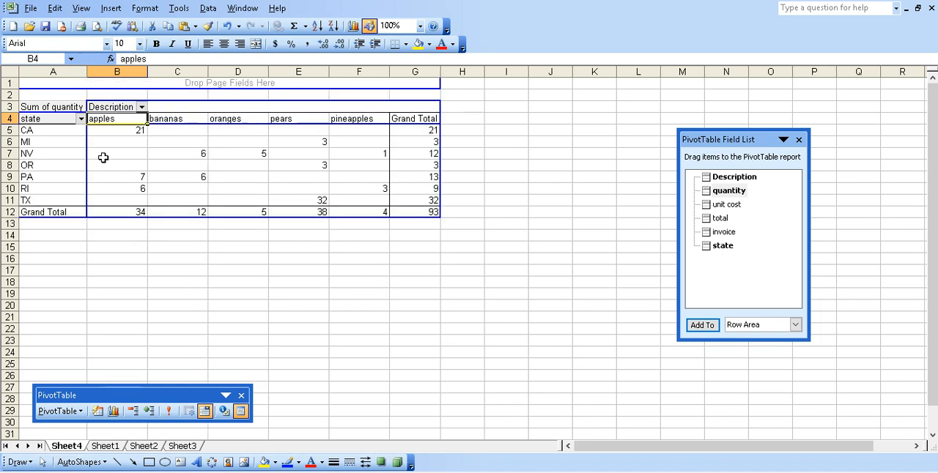
pyautogui.click(81, 120)
pyautogui.click(47, 258)
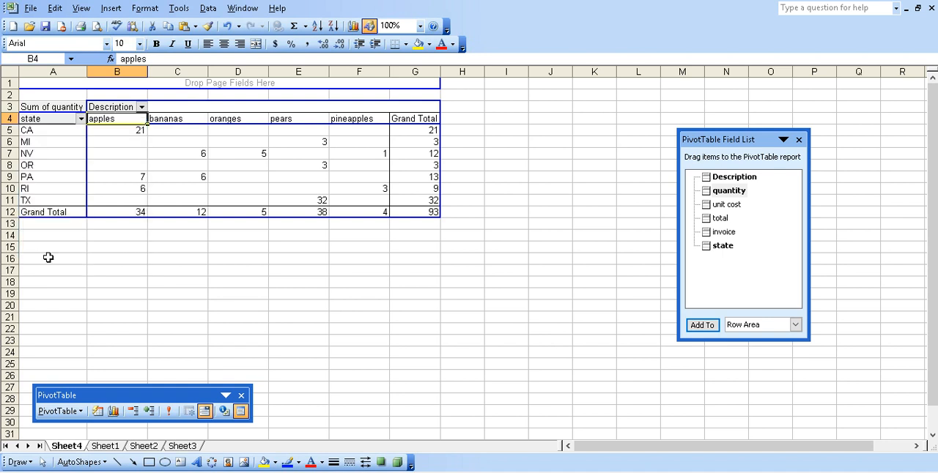